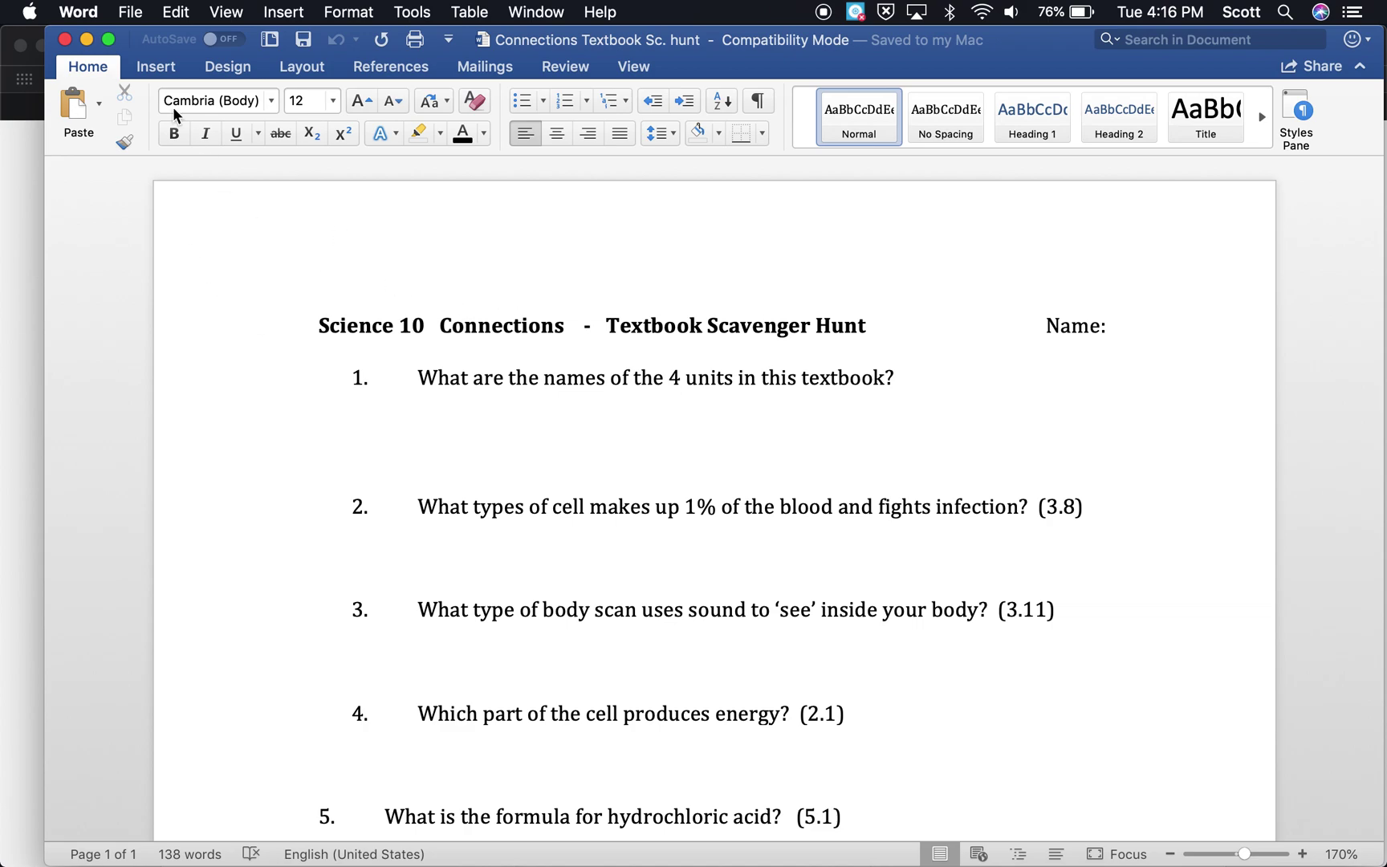
Step: Open the File menu for the Connections Textbook scavenger hunt worksheet
{"action": "left_click", "coordinate": [129, 12]}
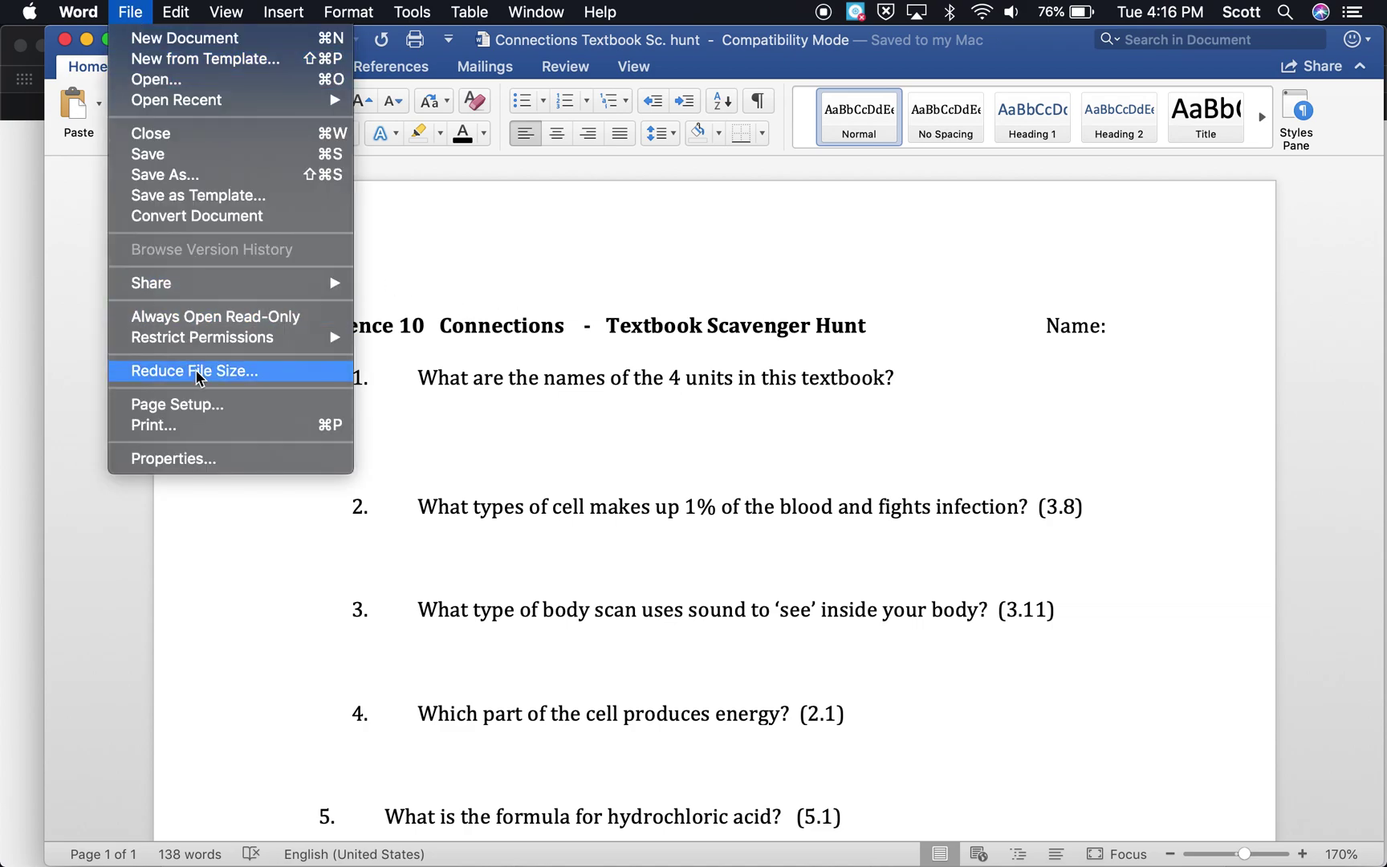
Step: Open the Print dialog for the scavenger hunt worksheet
{"action": "left_click", "coordinate": [204, 424]}
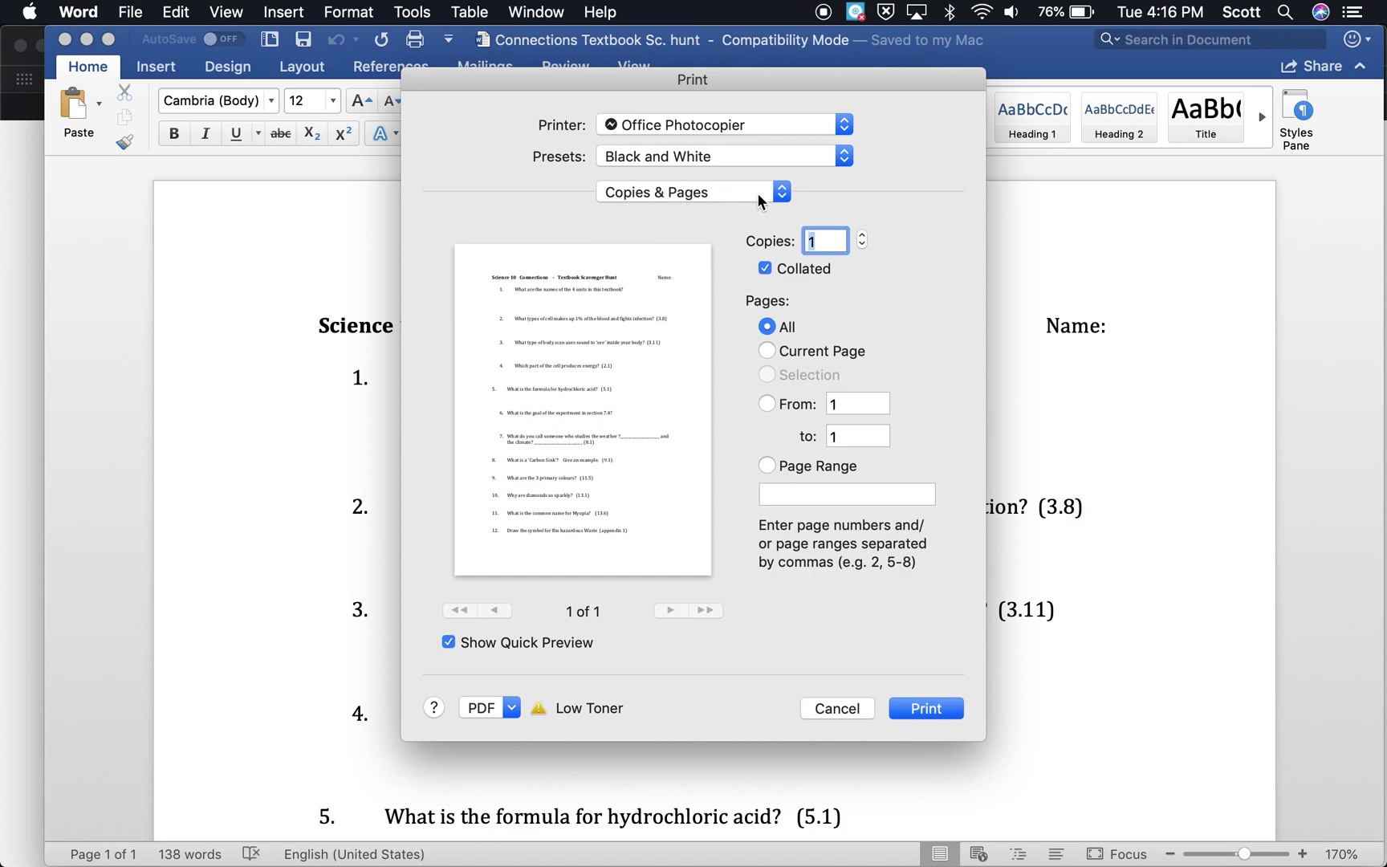
Step: Switch the Print dialog to the Color Settings 1 panel
{"action": "left_click", "coordinate": [687, 194]}
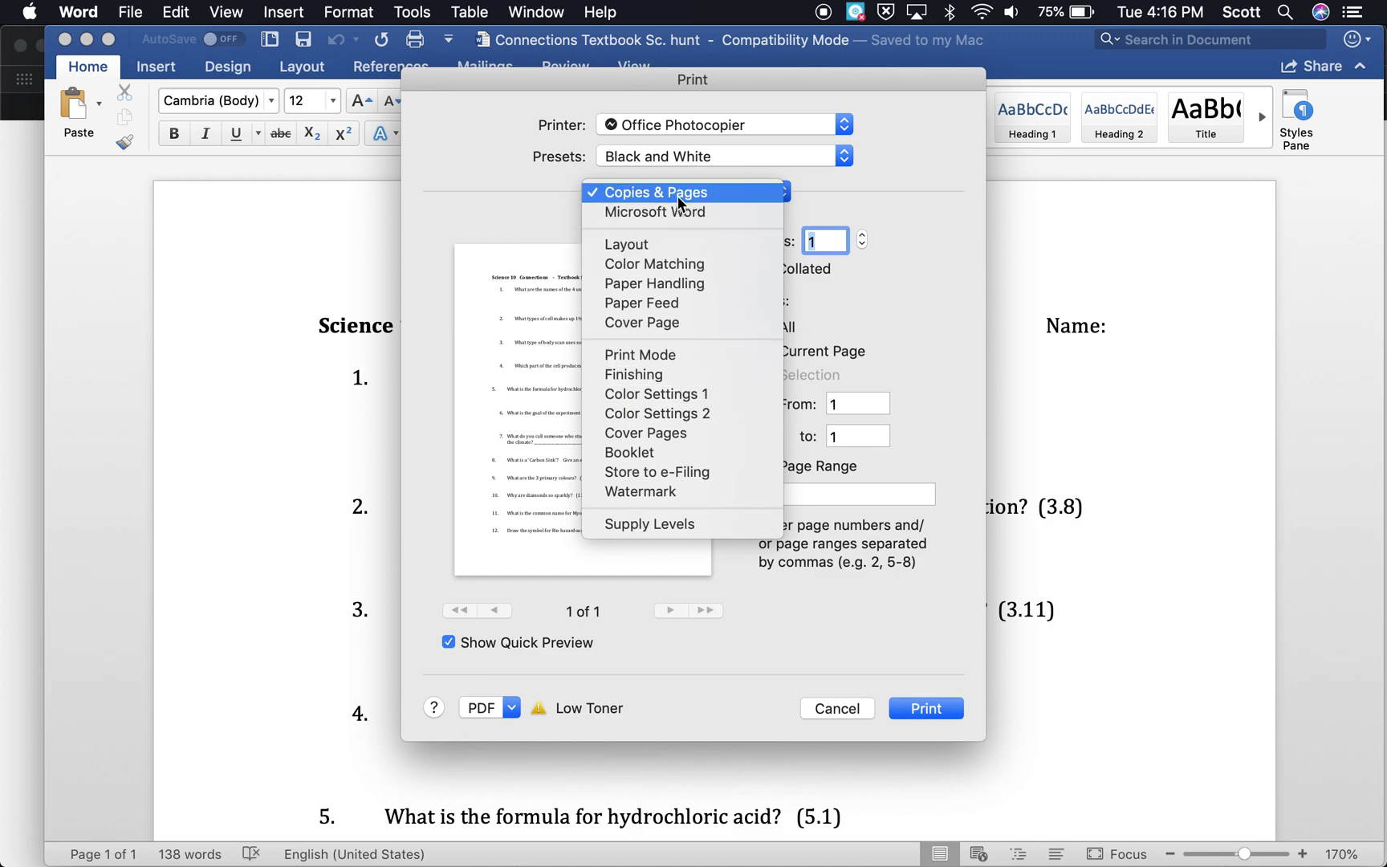
{"action": "left_click", "coordinate": [692, 396]}
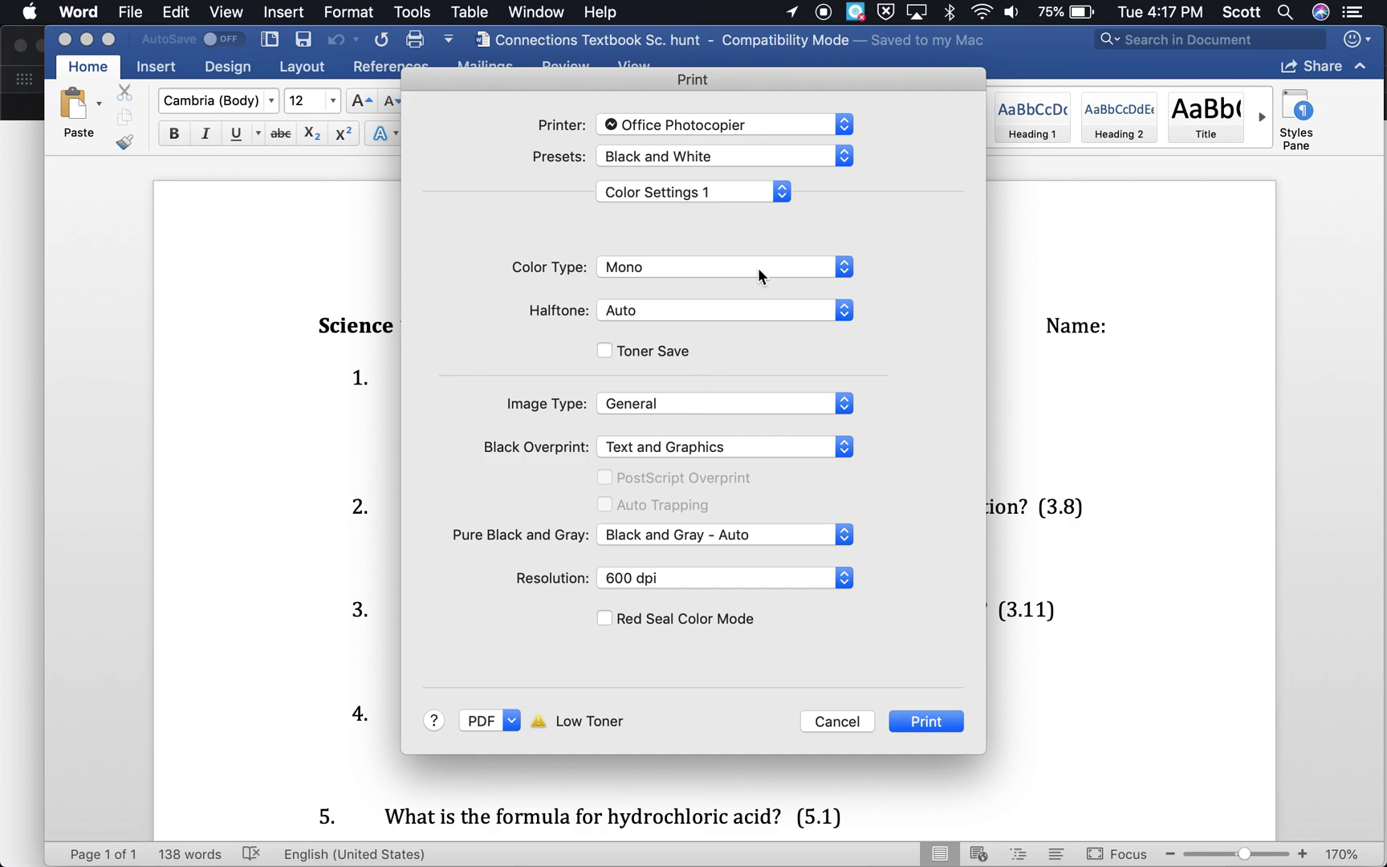
Step: Change the Color Type from Mono to Black and White
{"action": "left_click", "coordinate": [693, 269]}
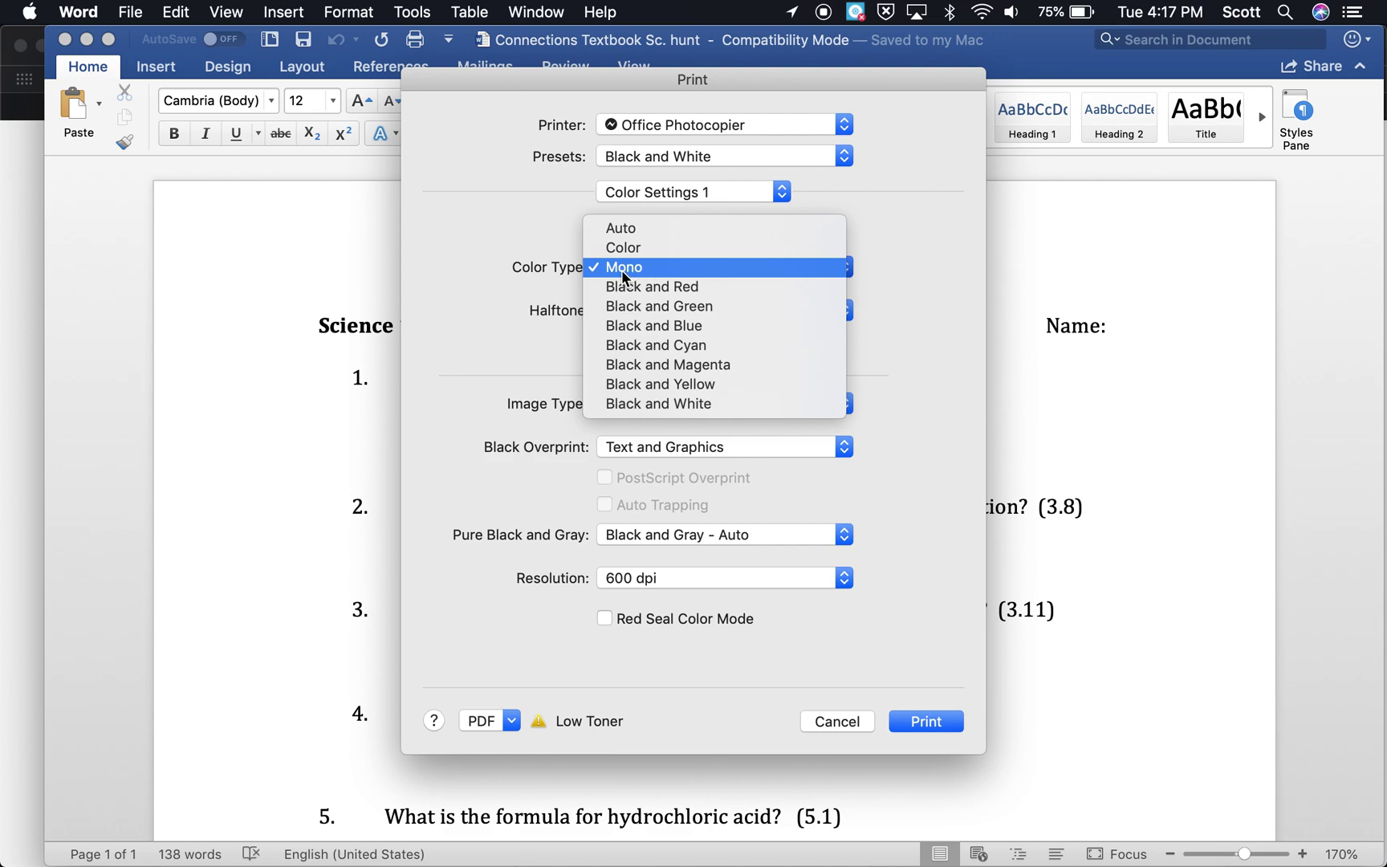
{"action": "left_click", "coordinate": [676, 404]}
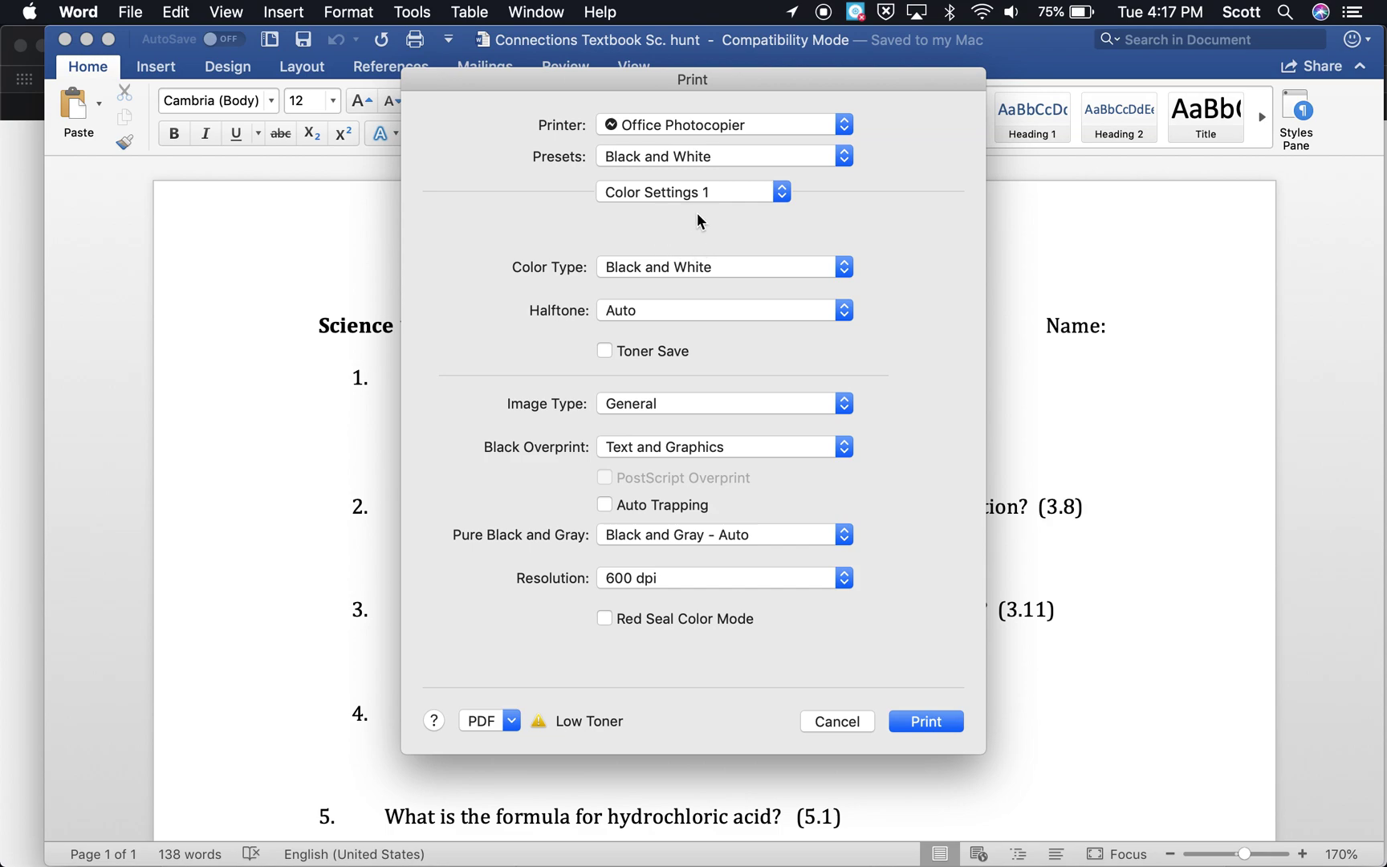
{"action": "left_click", "coordinate": [675, 192]}
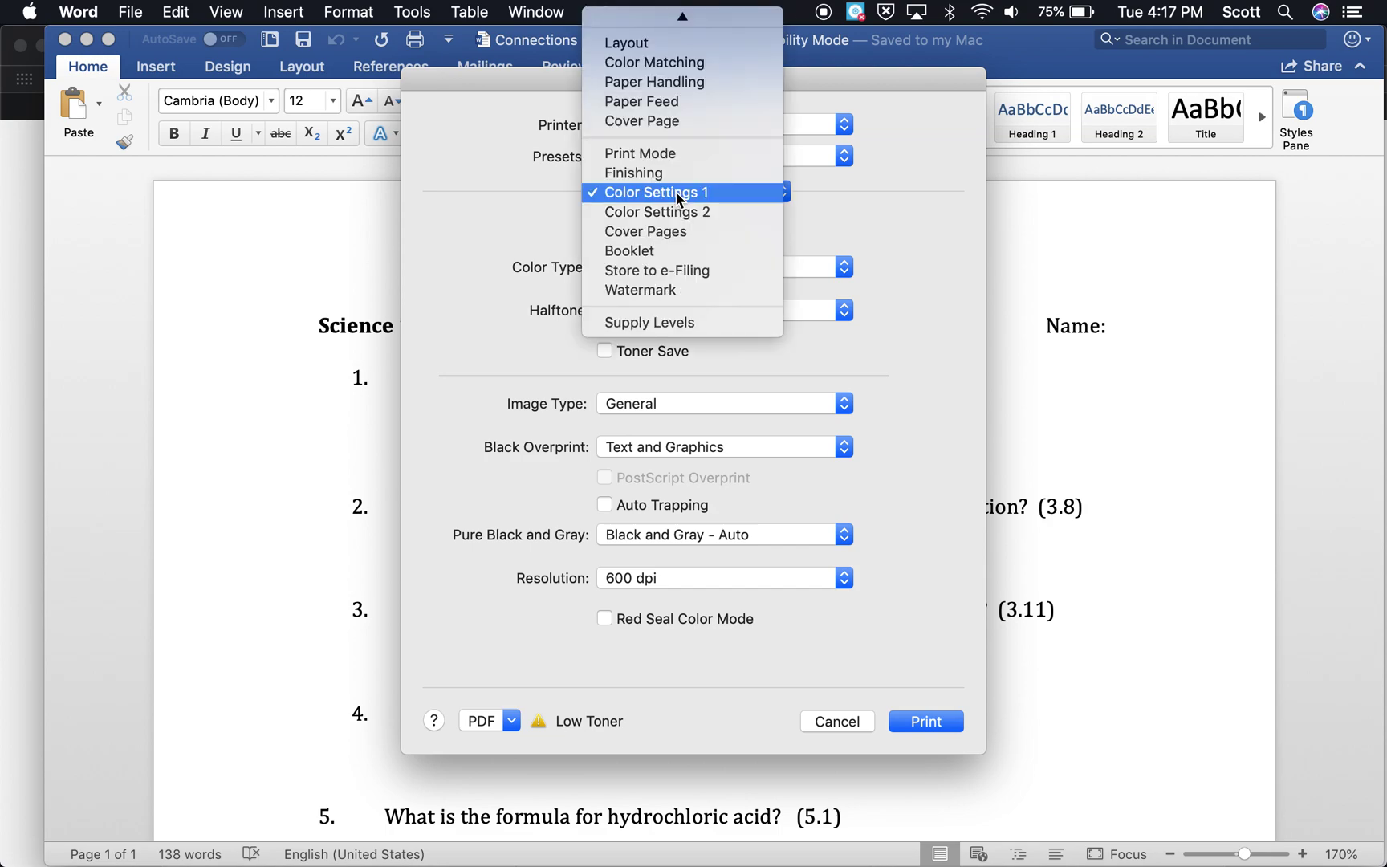
Step: In the Layout panel, keep two-sided printing with long-edge binding
{"action": "left_click", "coordinate": [658, 50]}
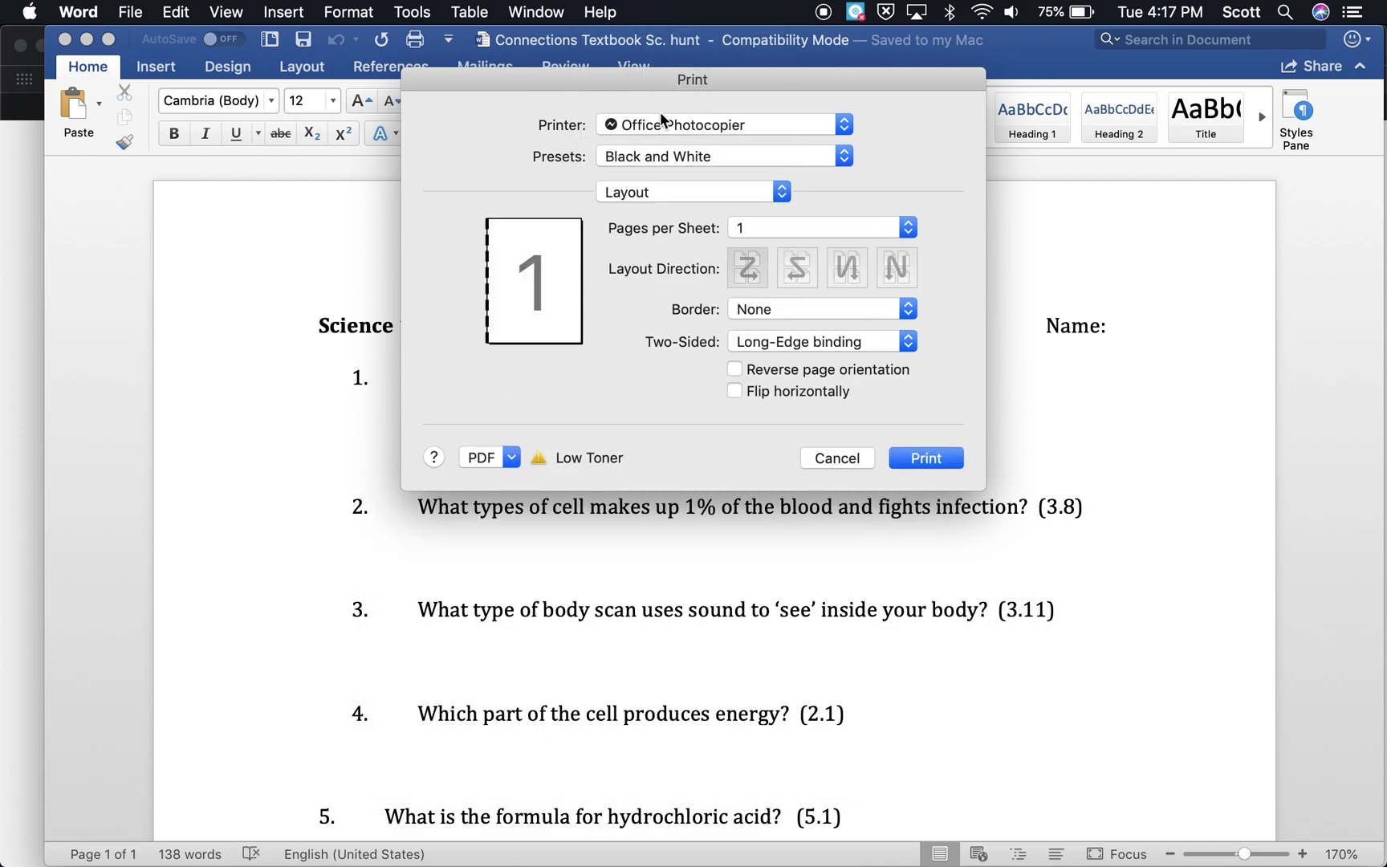
{"action": "left_click", "coordinate": [754, 343]}
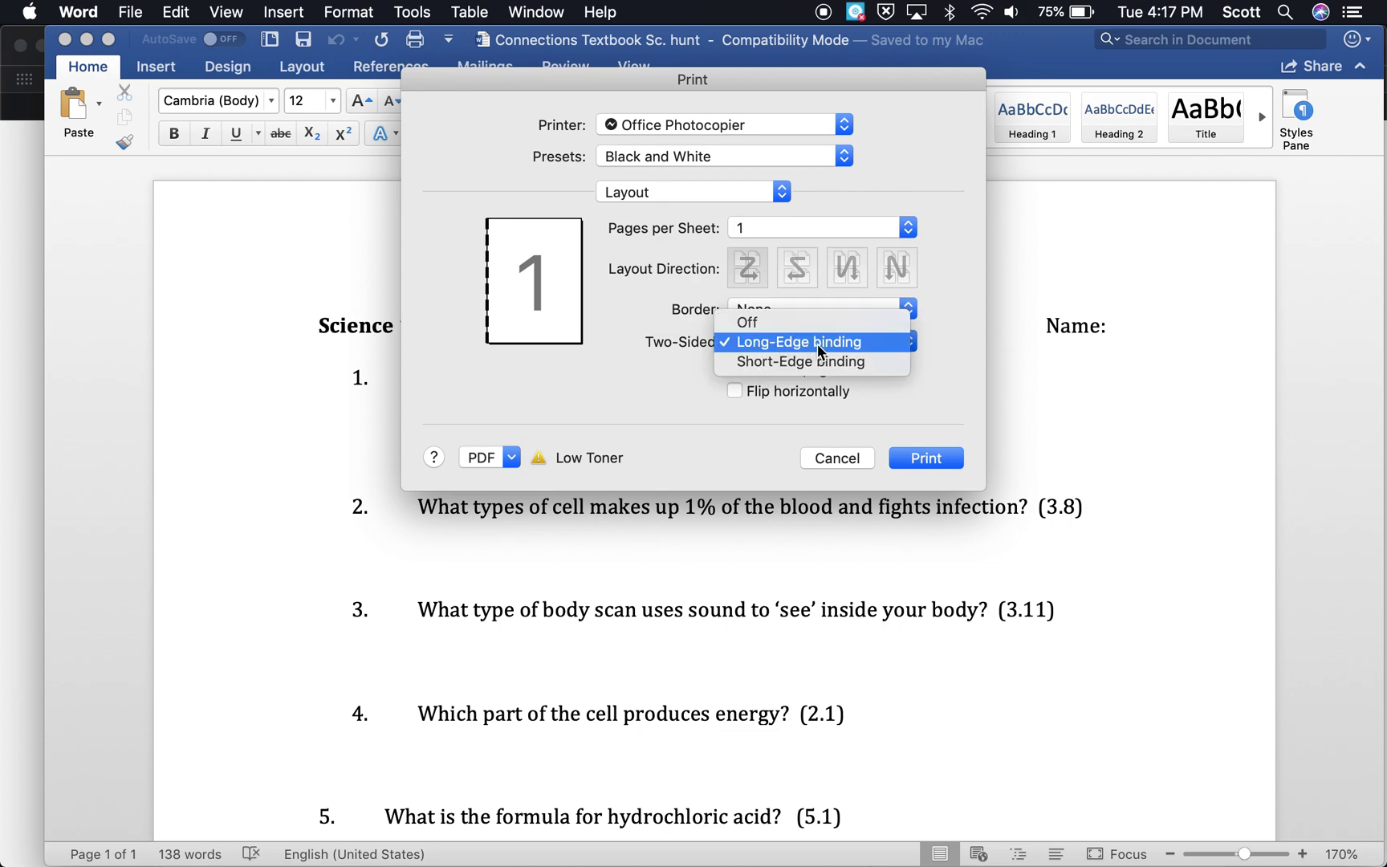
{"action": "left_click", "coordinate": [756, 343]}
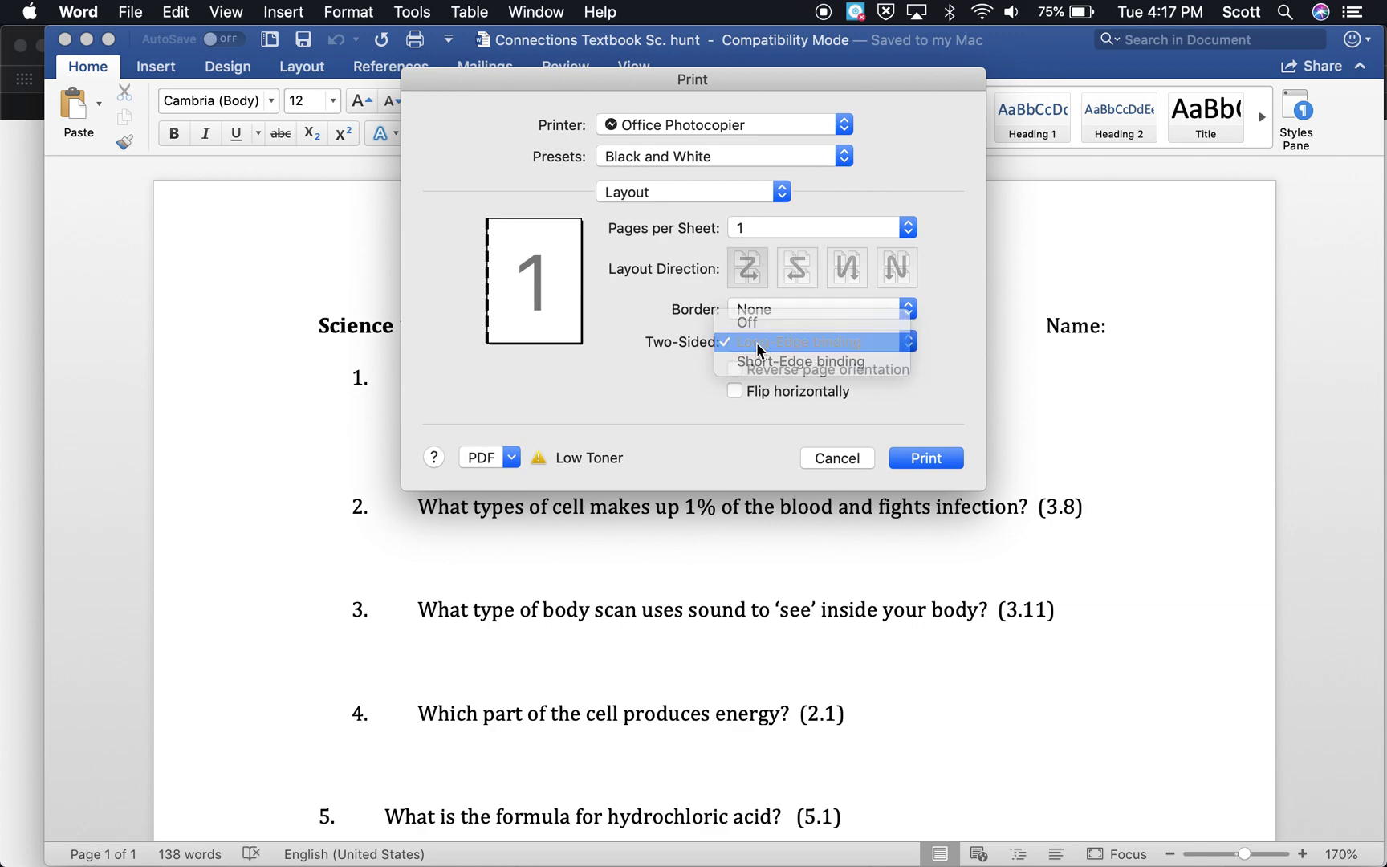
Step: Save the current settings as a preset named 'Black and White'
{"action": "left_click", "coordinate": [729, 152]}
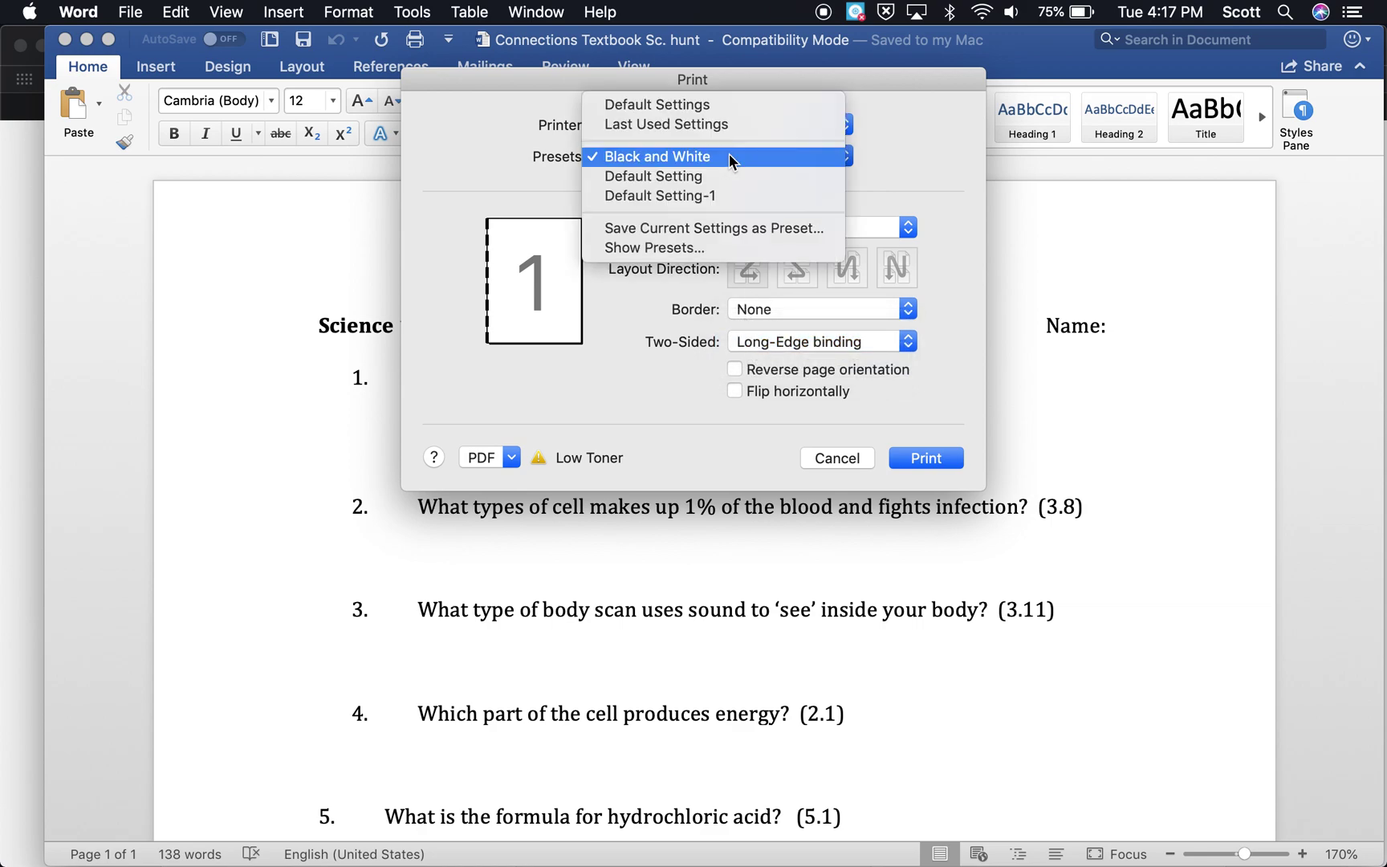
{"action": "left_click", "coordinate": [711, 229]}
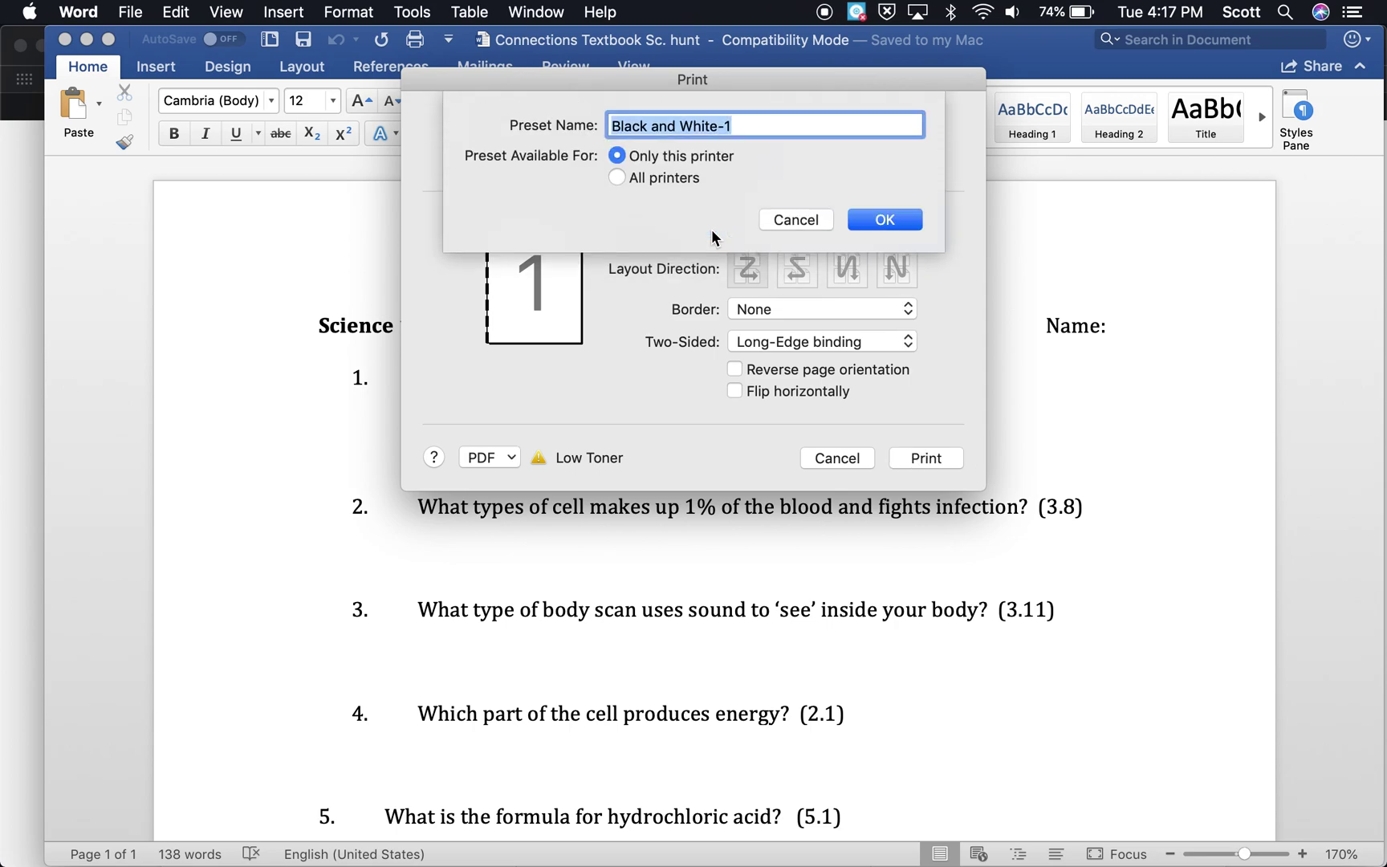
{"action": "left_click", "coordinate": [746, 126]}
{"action": "key", "text": "BackSpace"}
{"action": "key", "text": "BackSpace"}
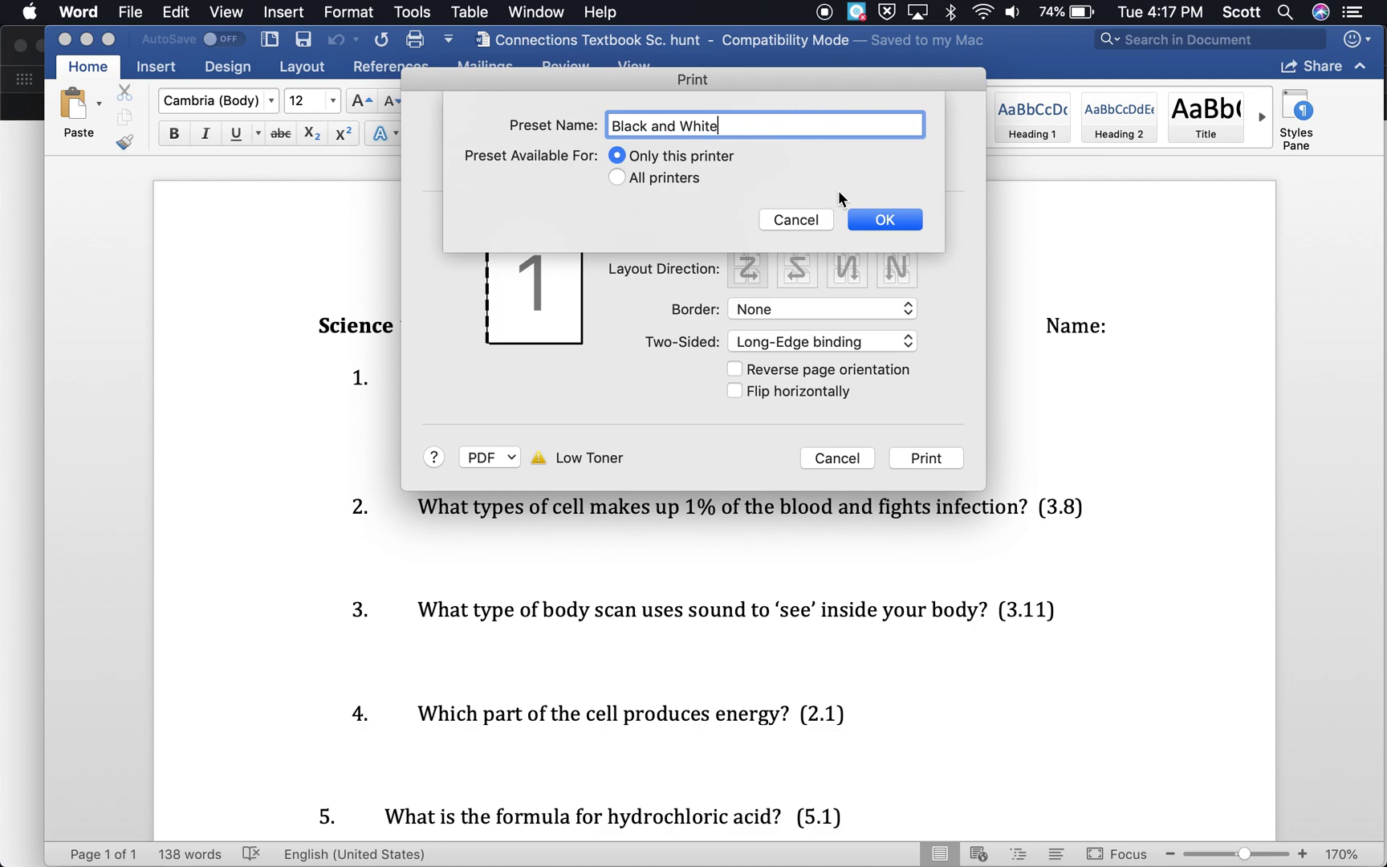
{"action": "left_click", "coordinate": [875, 220]}
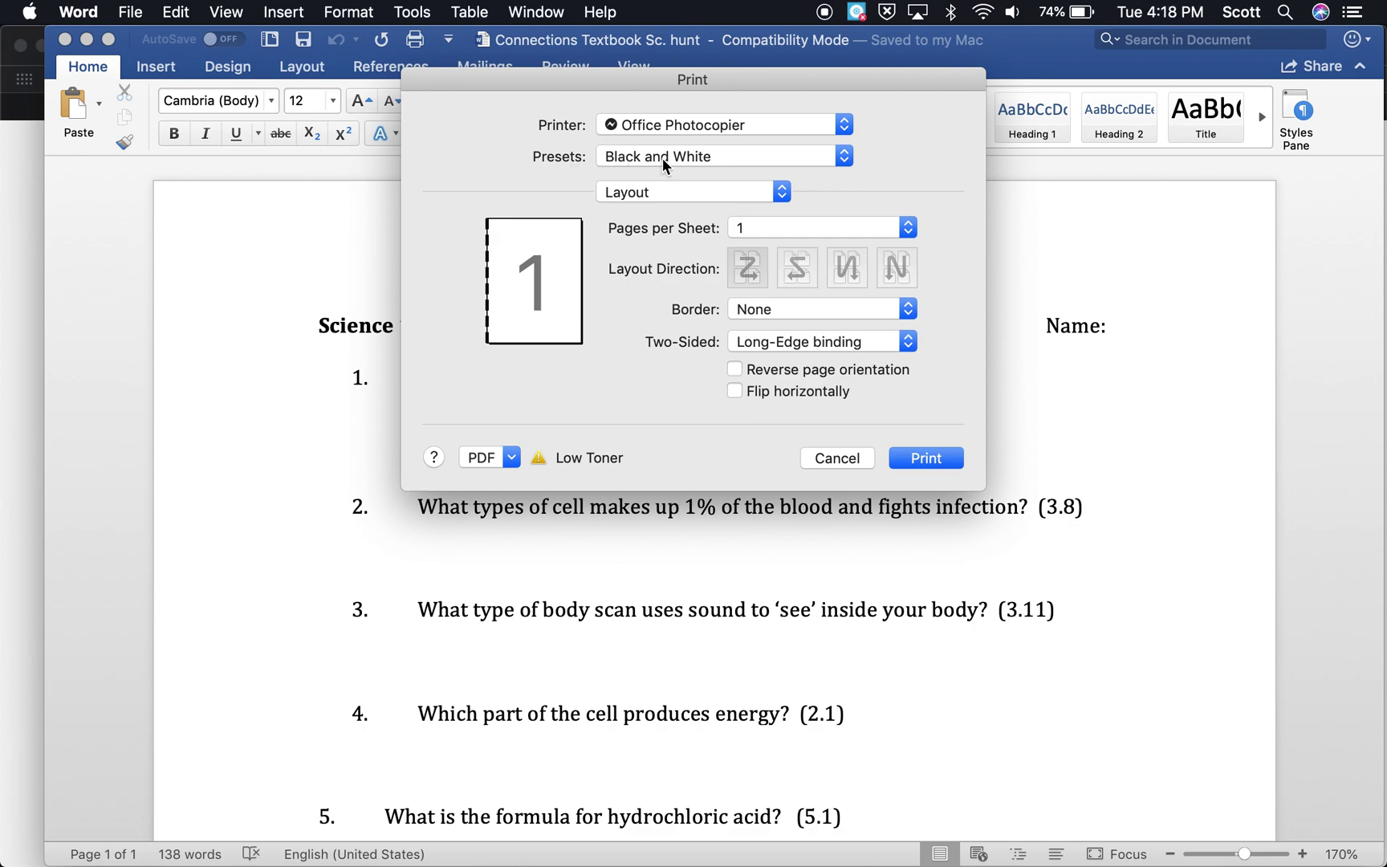
Step: Set the Color Type to Color in the Color Settings 1 panel
{"action": "left_click", "coordinate": [663, 158]}
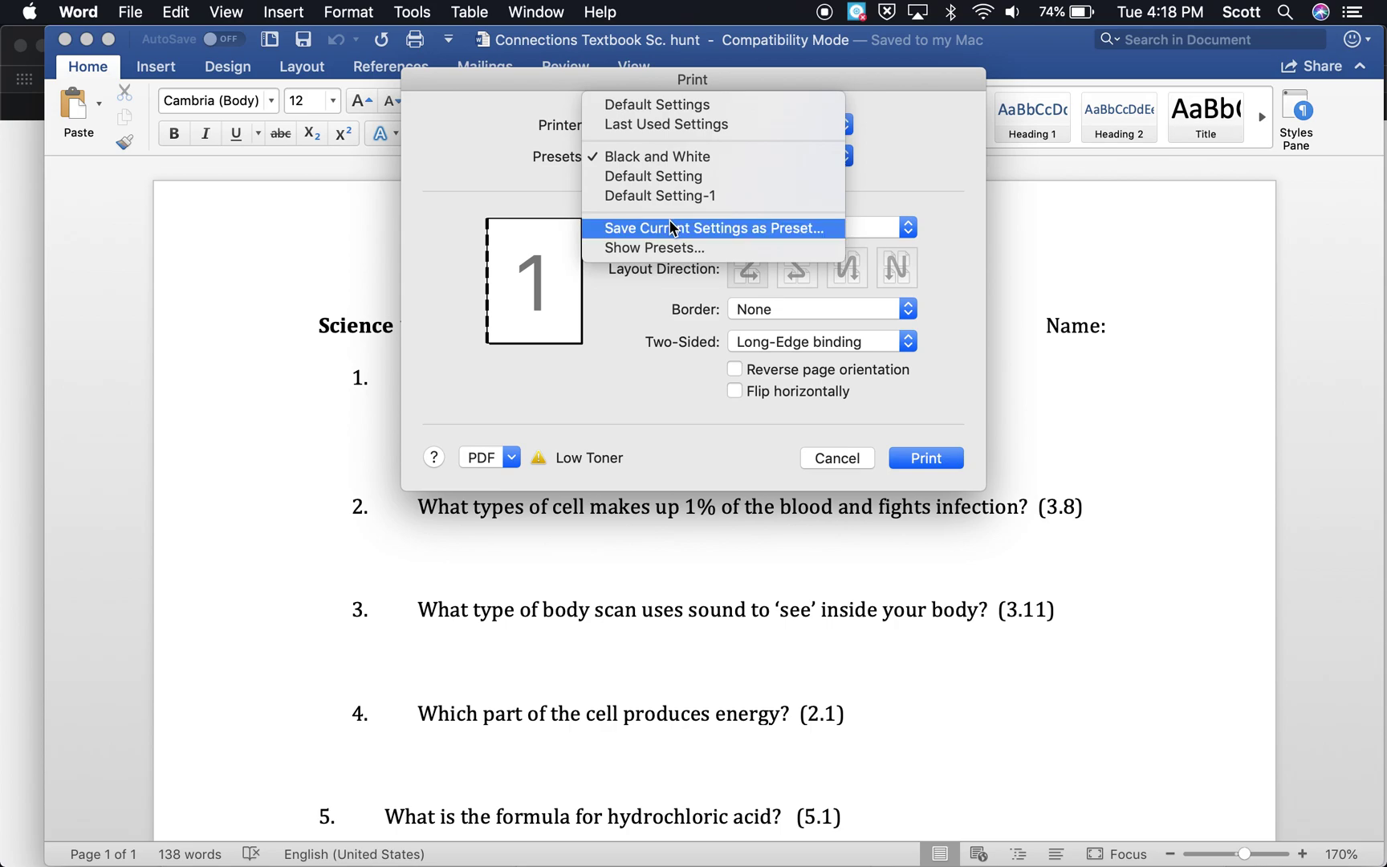
{"action": "left_click", "coordinate": [551, 194]}
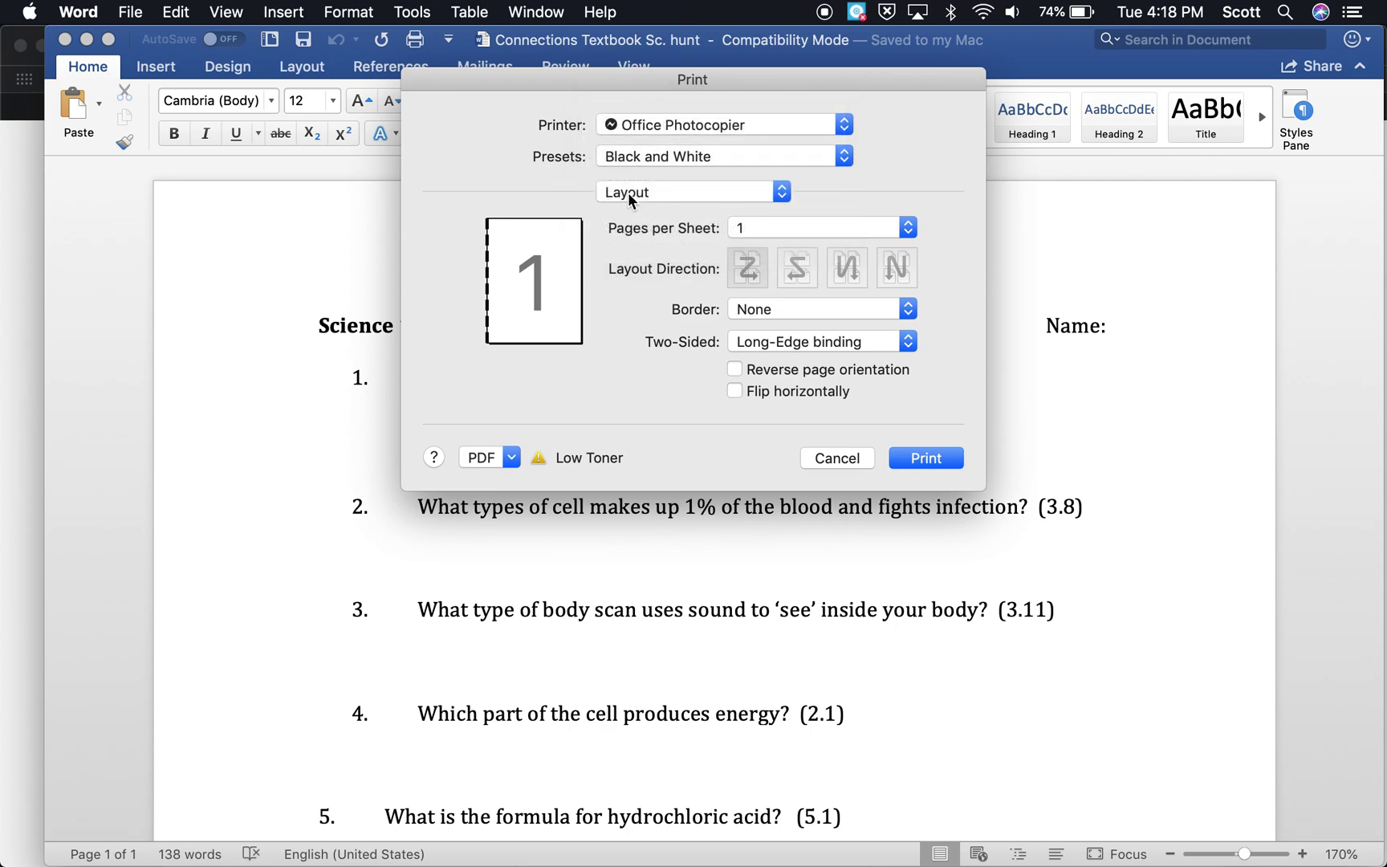
{"action": "left_click", "coordinate": [628, 192]}
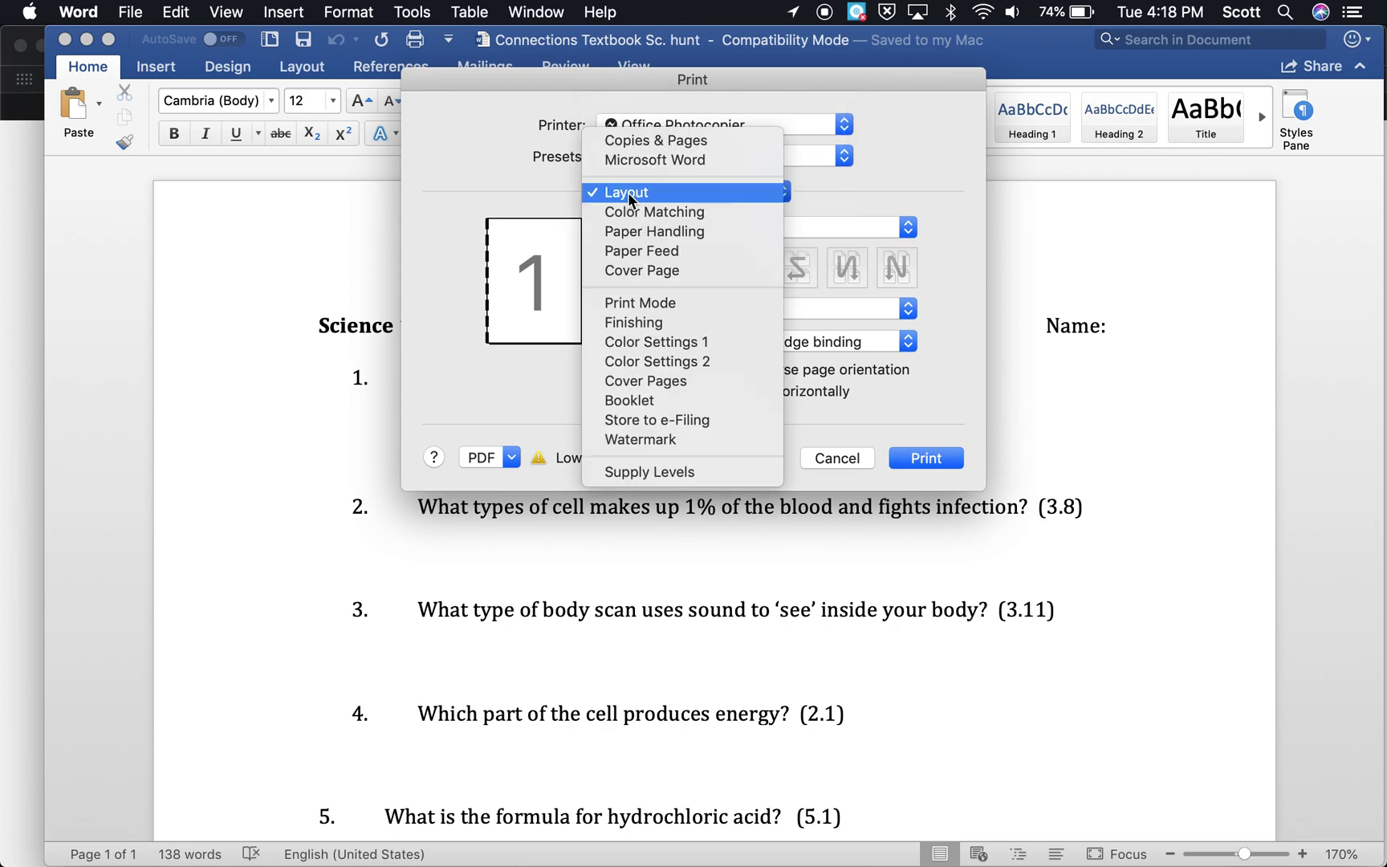
{"action": "left_click", "coordinate": [651, 341]}
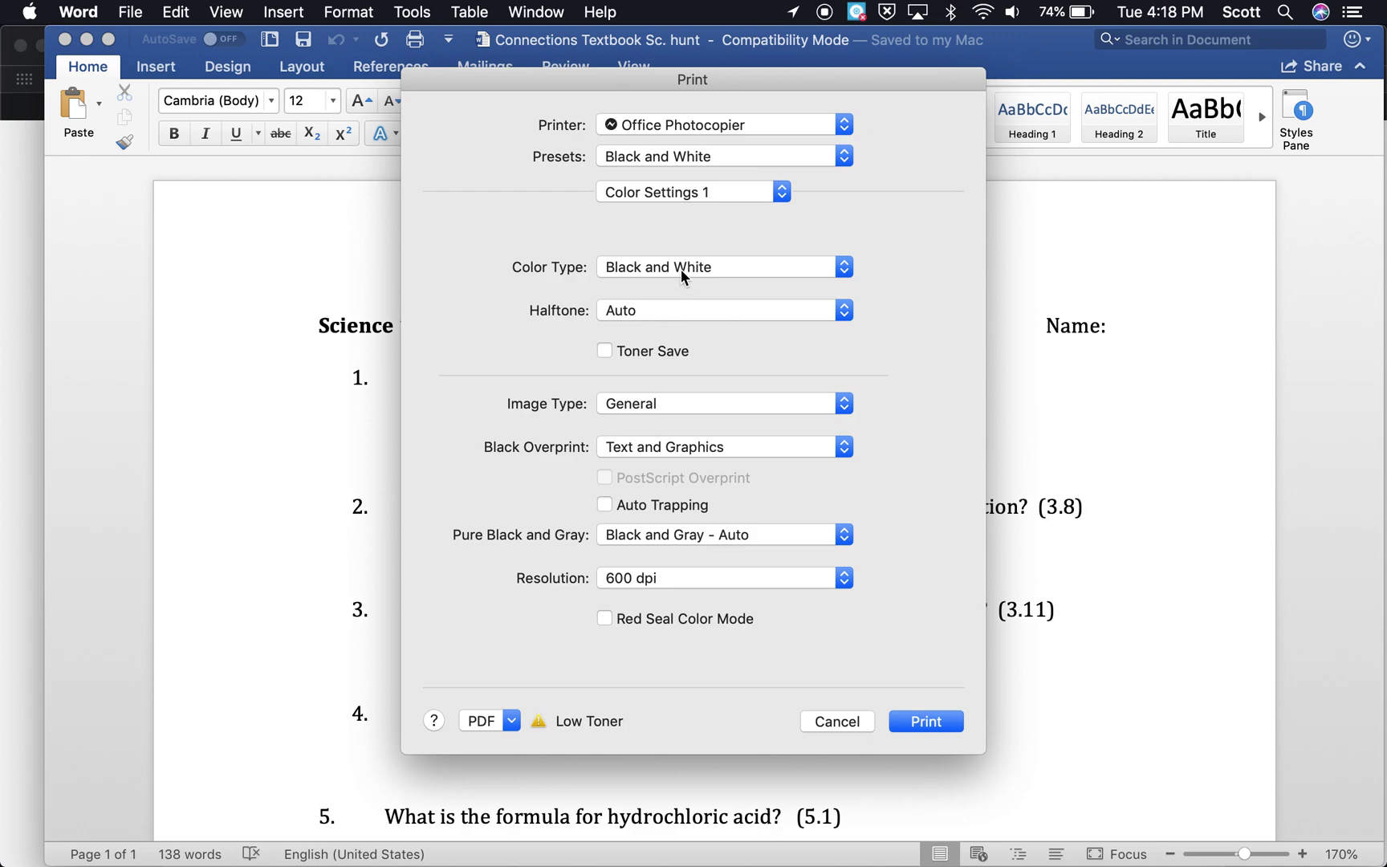
{"action": "left_click", "coordinate": [681, 269]}
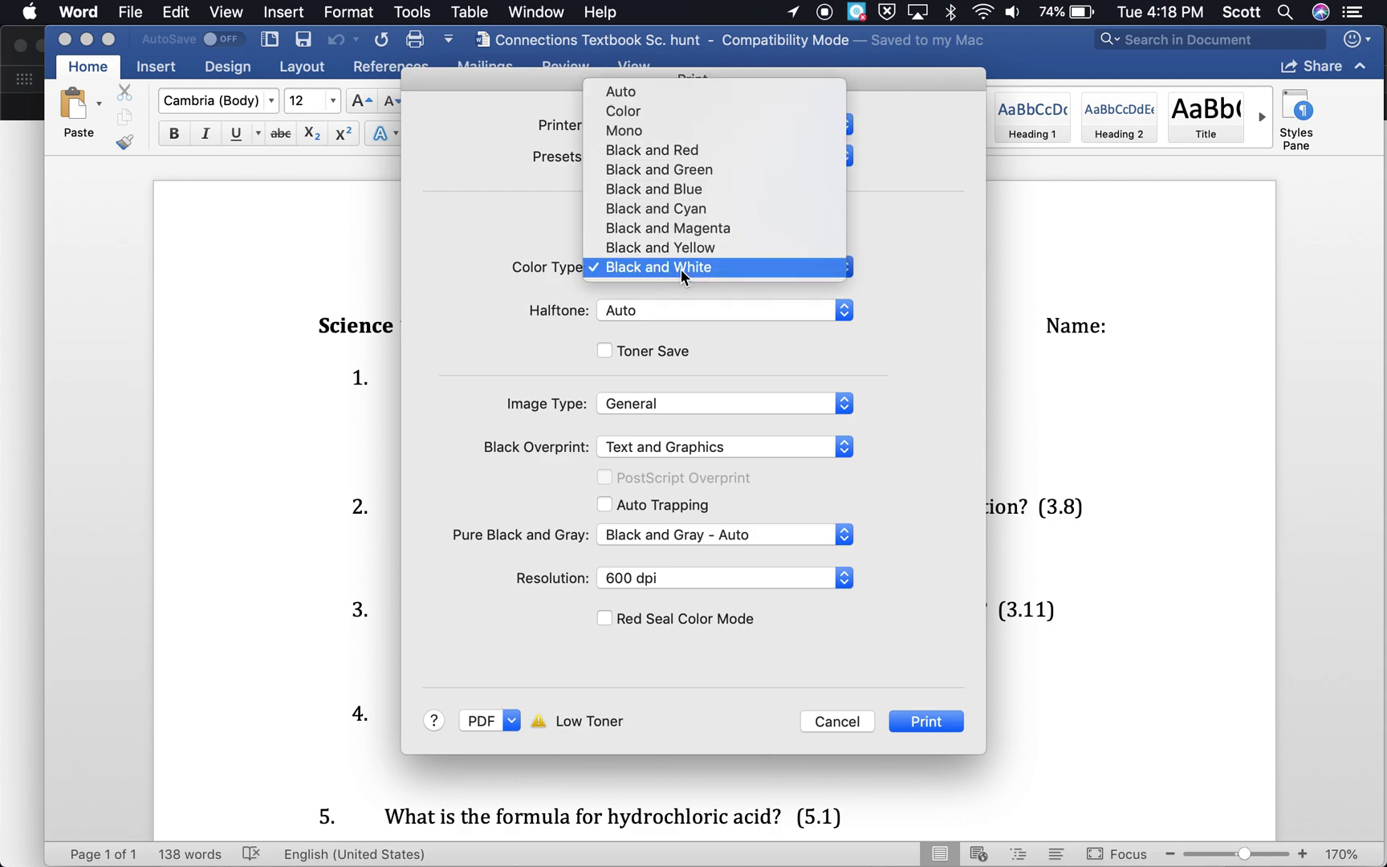
{"action": "left_click", "coordinate": [654, 111]}
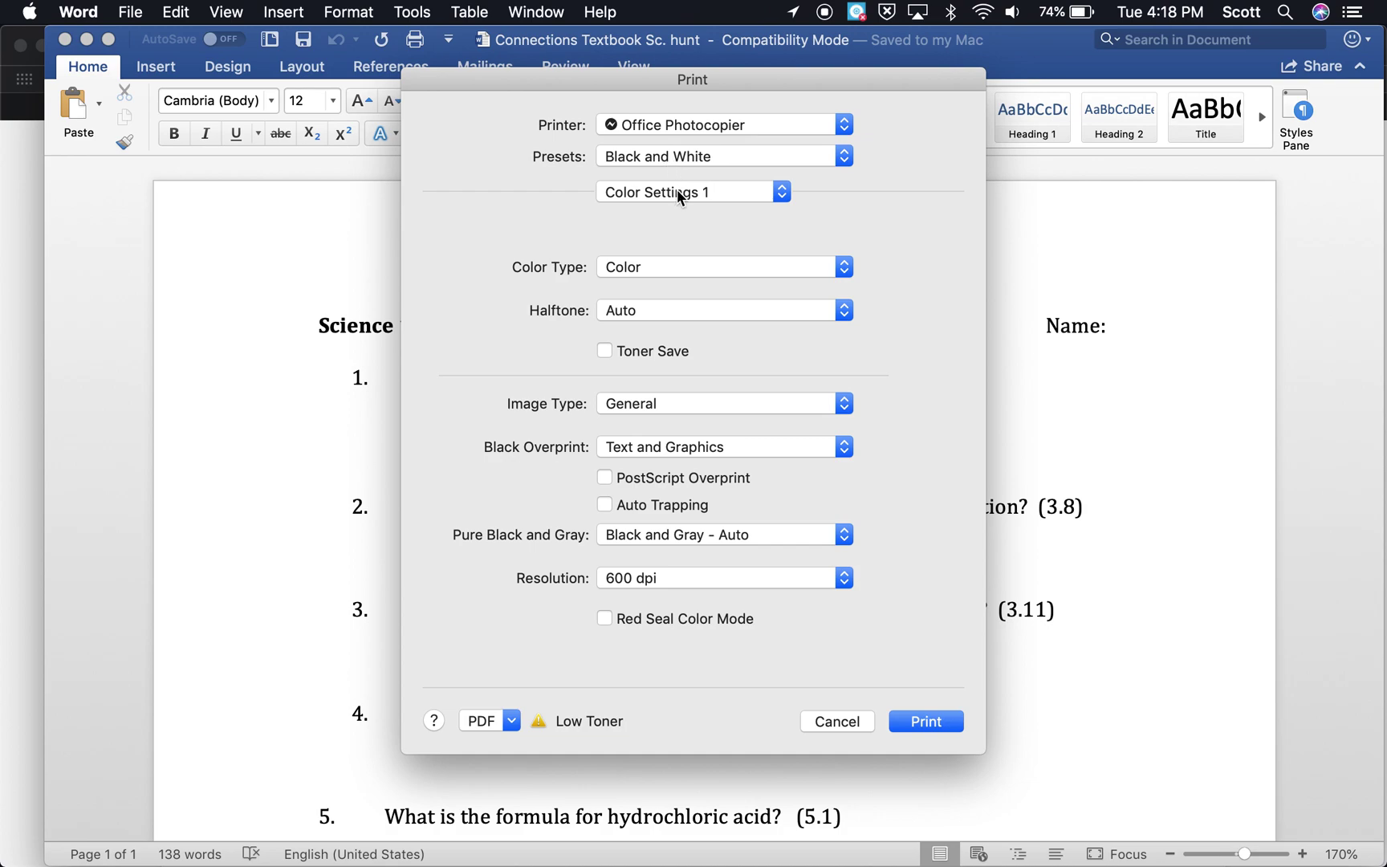
{"action": "left_click", "coordinate": [676, 191]}
Step: Return to Copies & Pages and save the settings as a preset named 'Colour'
{"action": "scroll", "coordinate": [671, 65], "scroll_direction": "up", "scroll_amount": 2}
{"action": "left_click", "coordinate": [671, 20]}
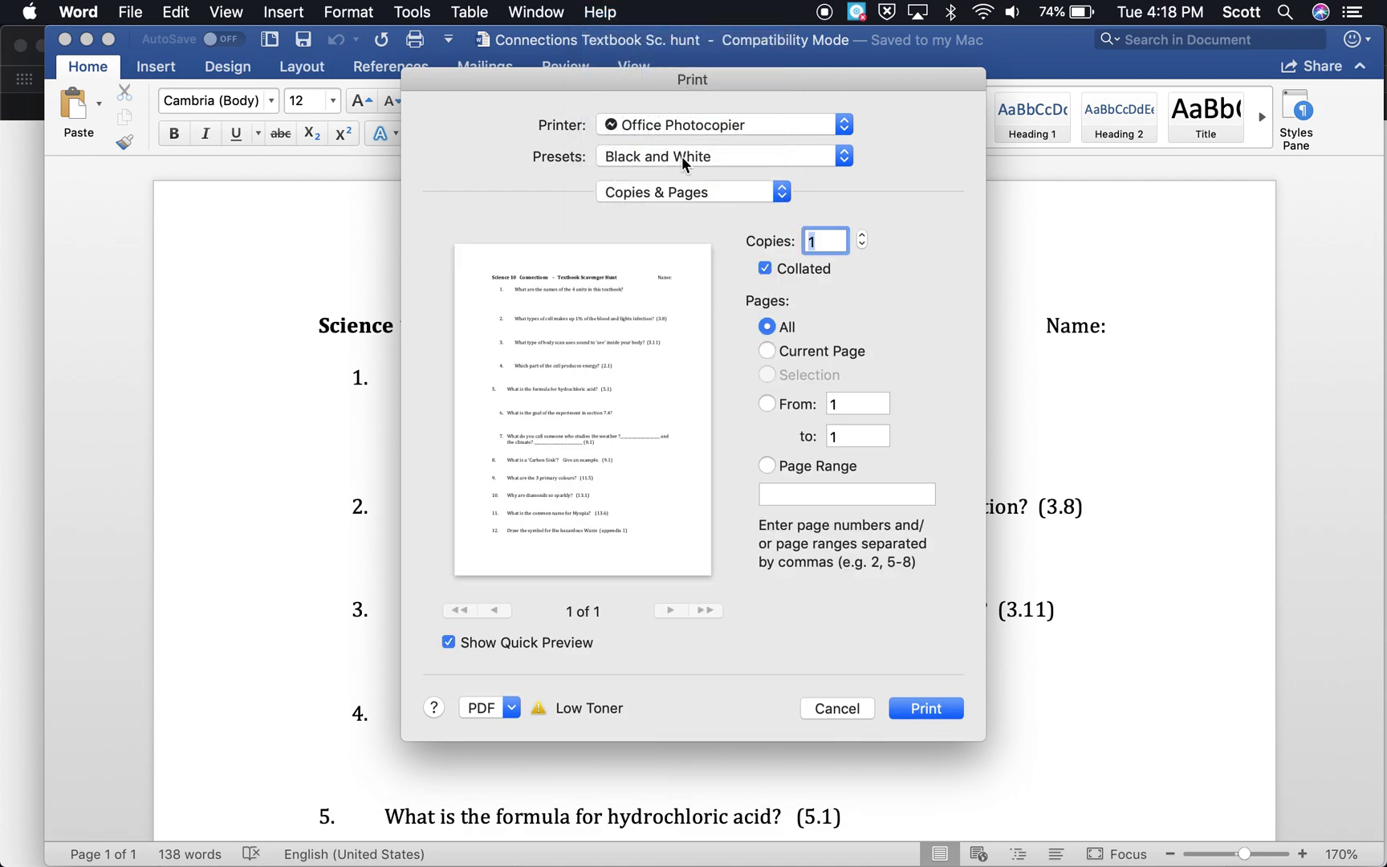
{"action": "left_click", "coordinate": [681, 156]}
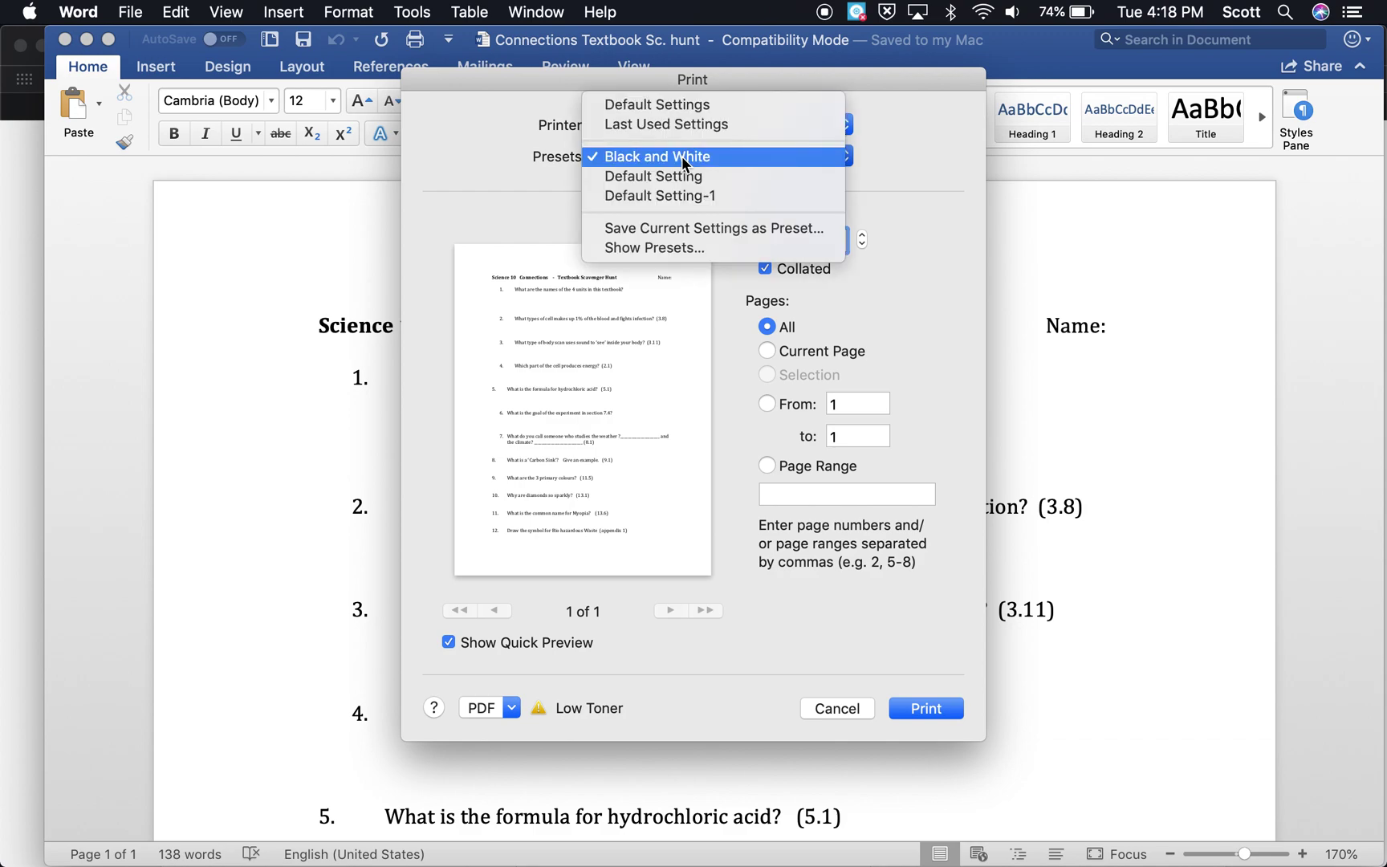
{"action": "left_click", "coordinate": [694, 228]}
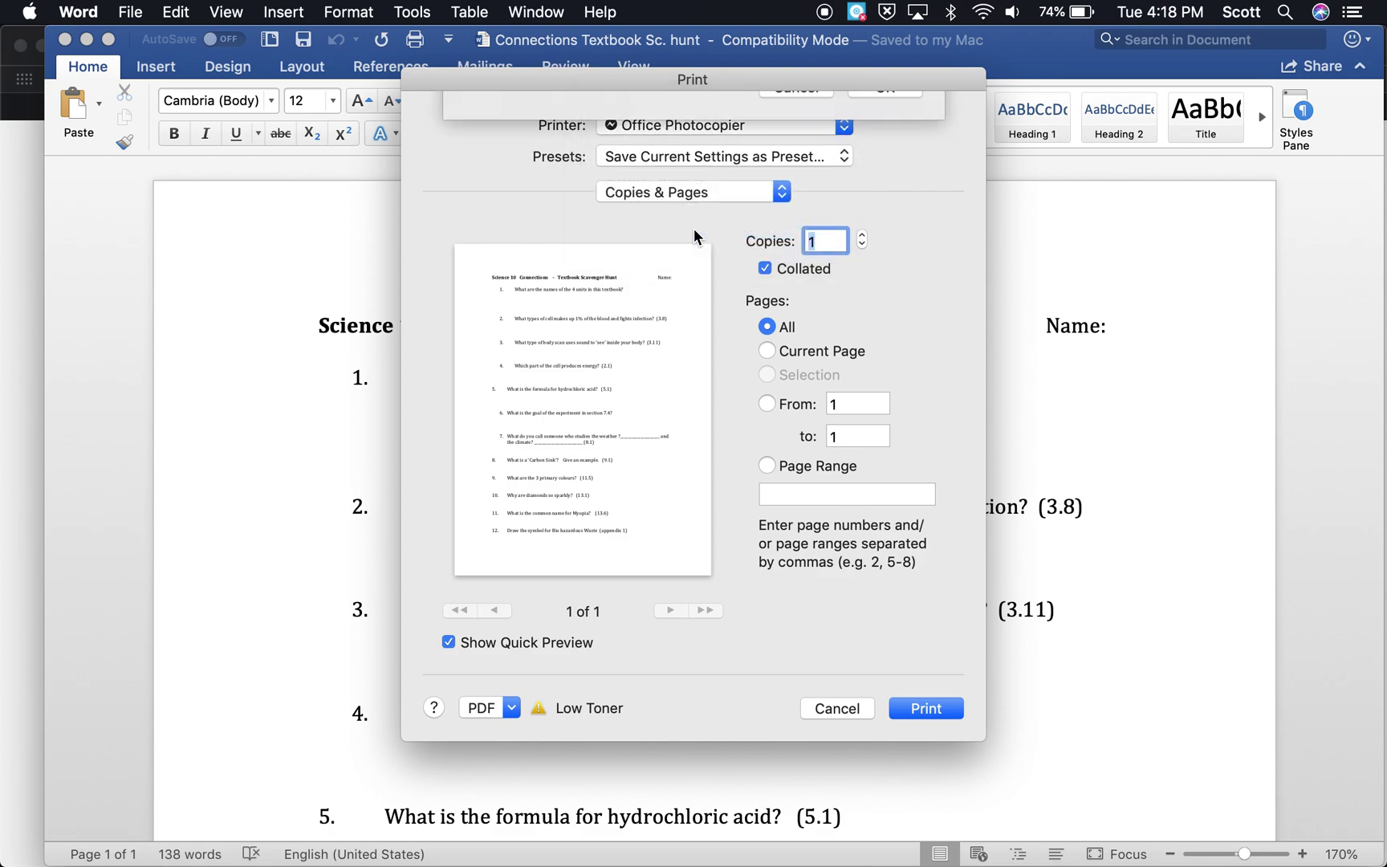
{"action": "type", "text": "Colour"}
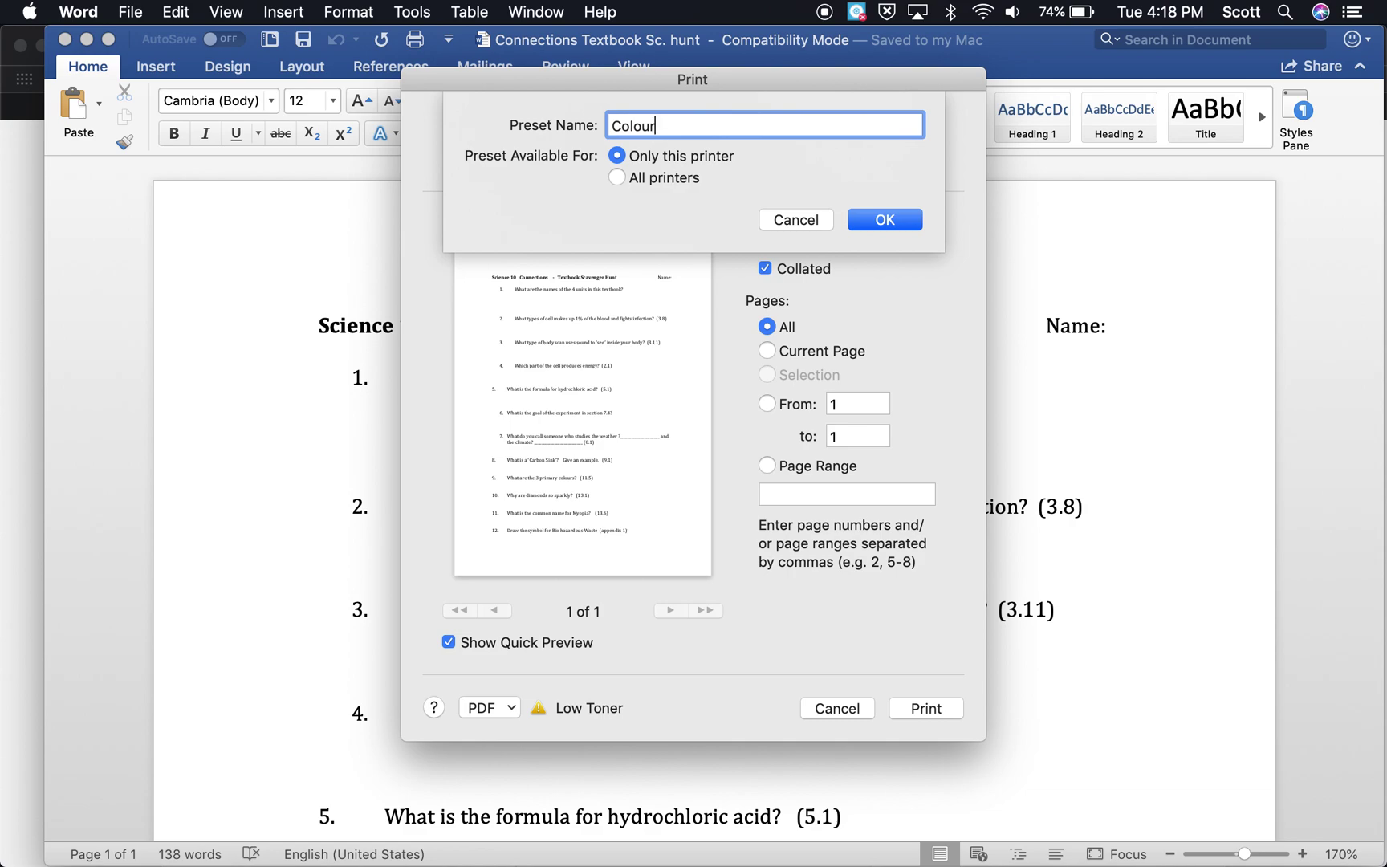
{"action": "left_click", "coordinate": [885, 220]}
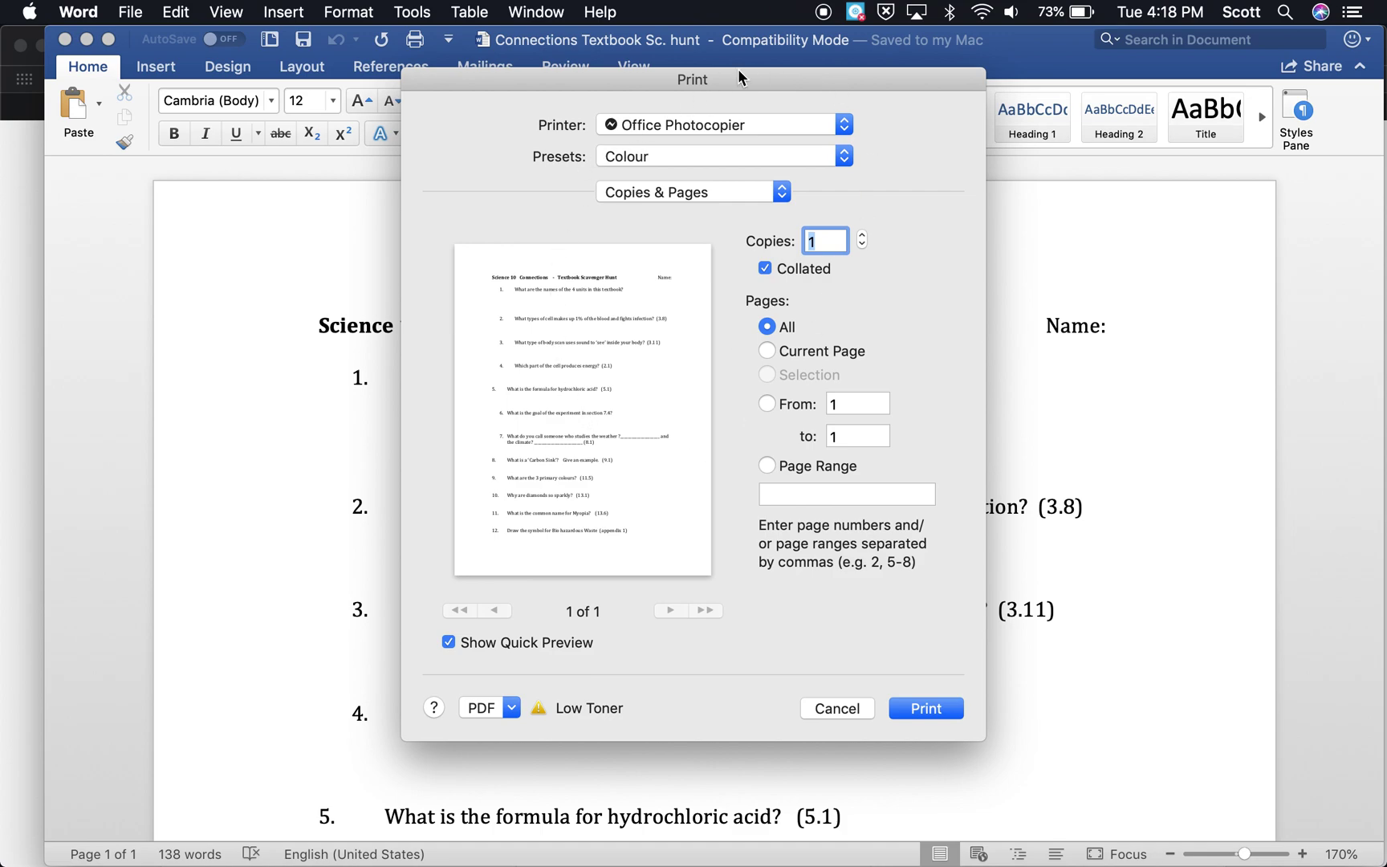
{"action": "left_click", "coordinate": [743, 164]}
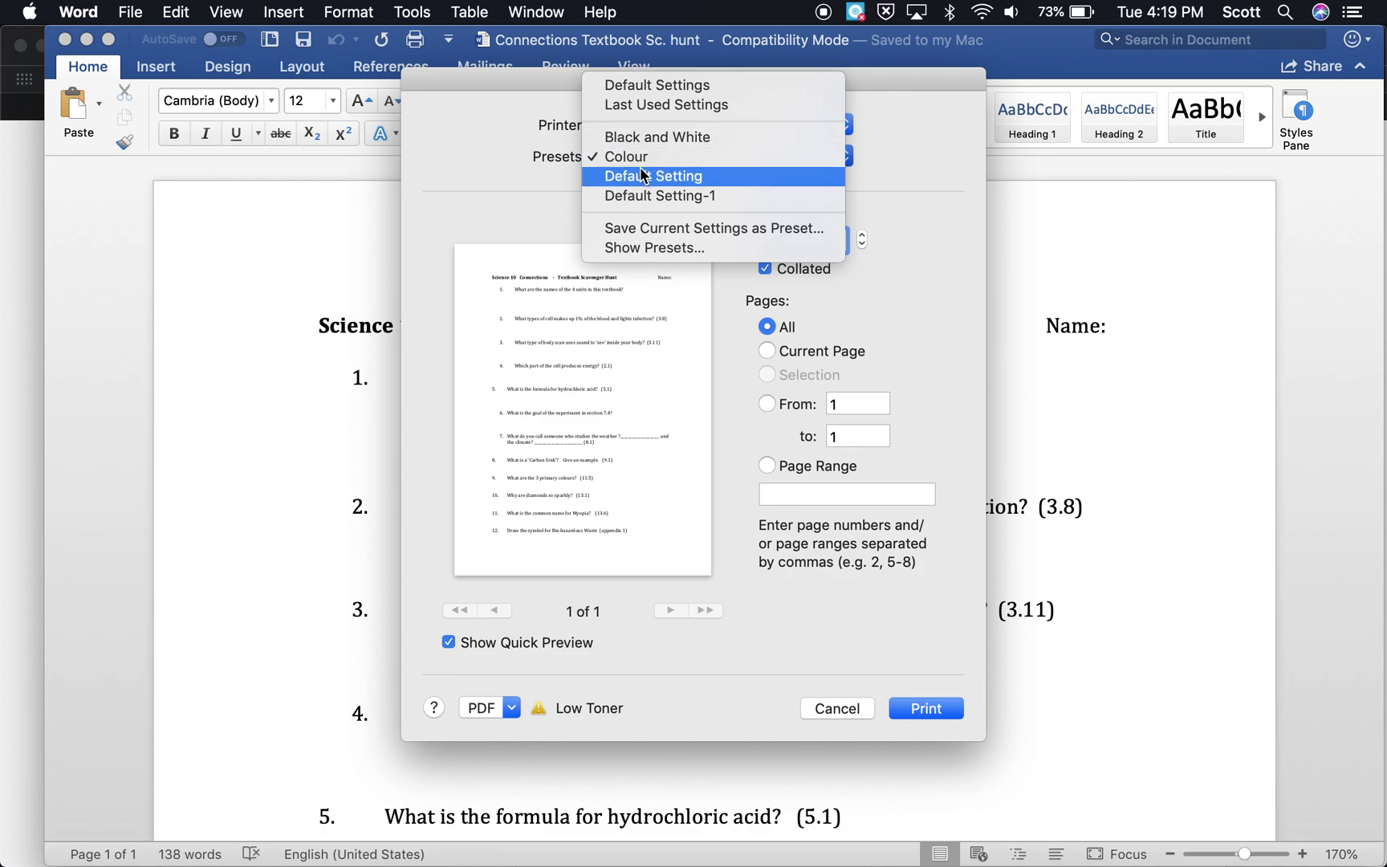
{"action": "left_click", "coordinate": [537, 208]}
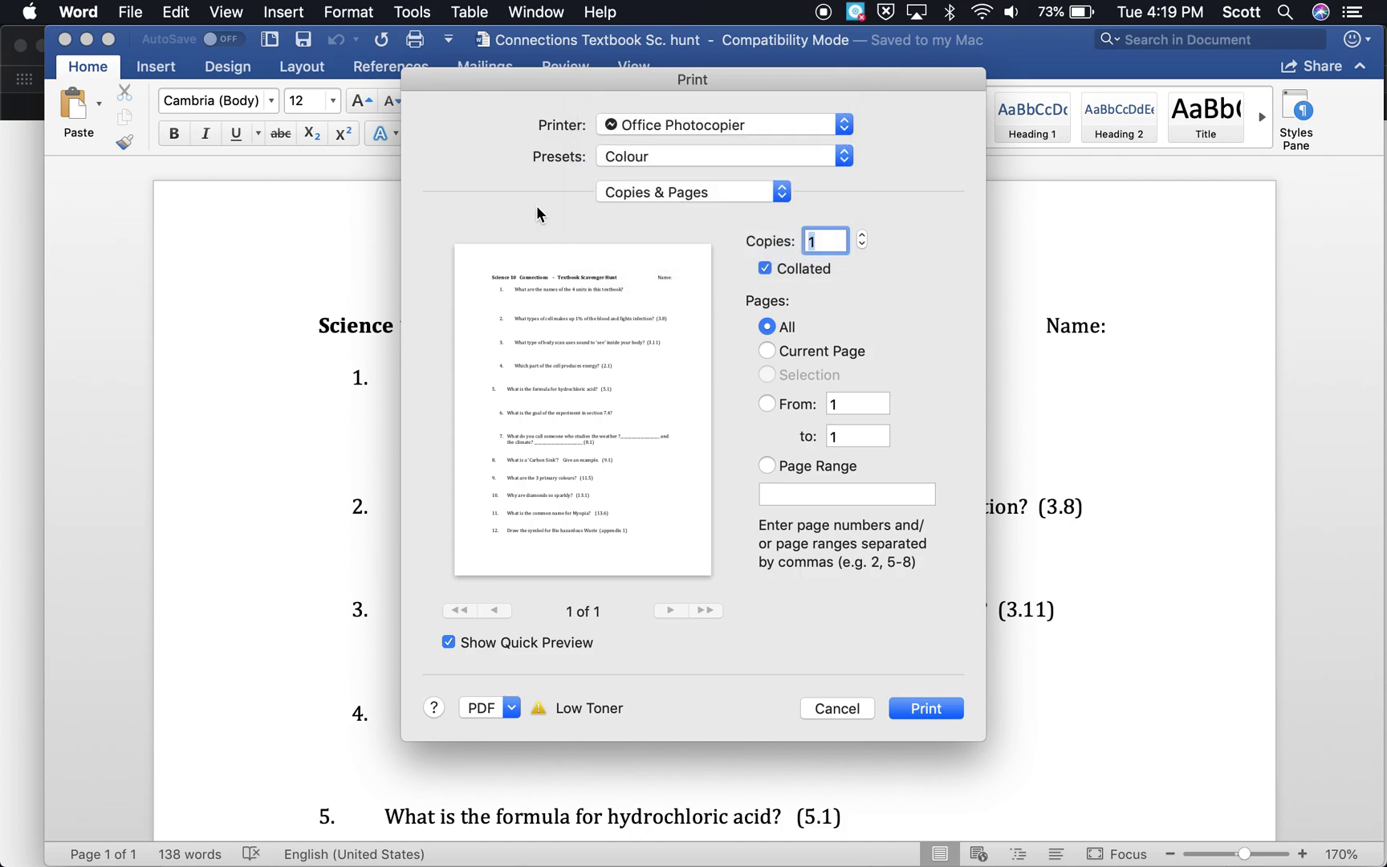